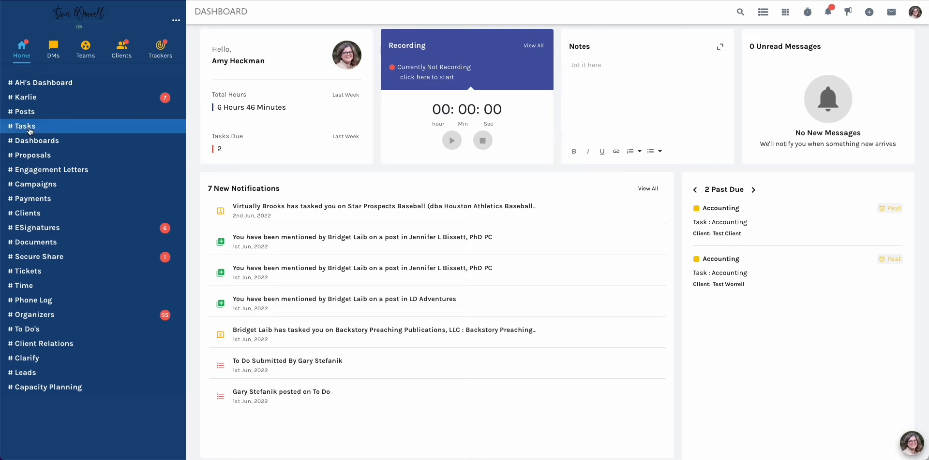
Open the Tasks page and switch it to the card view
click(29, 128)
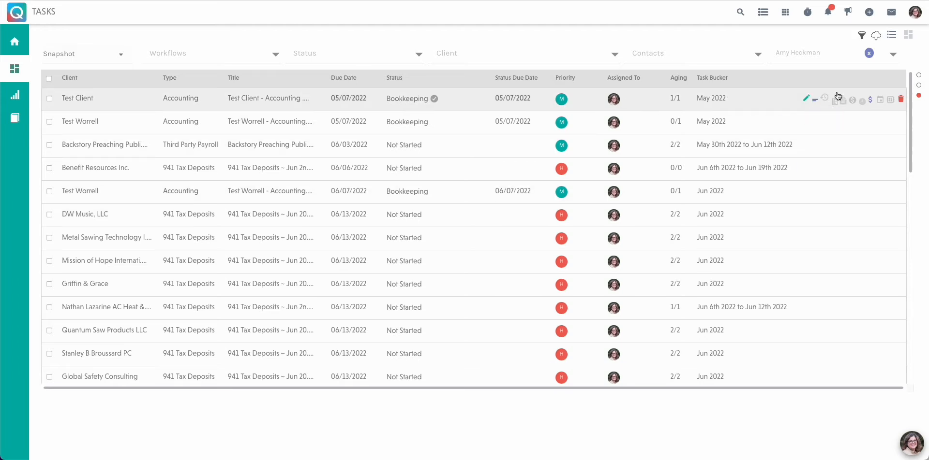
click(908, 36)
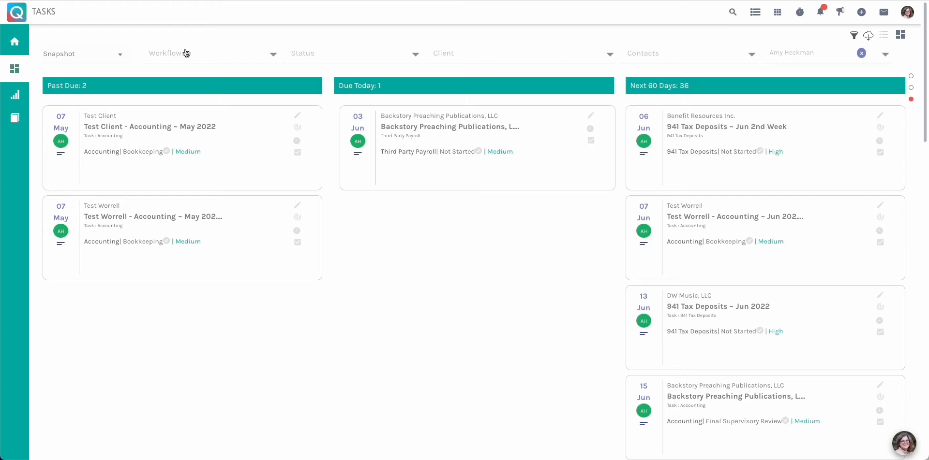
Try the Custom date range filter on the tasks in list view, and go back to the card view
click(119, 57)
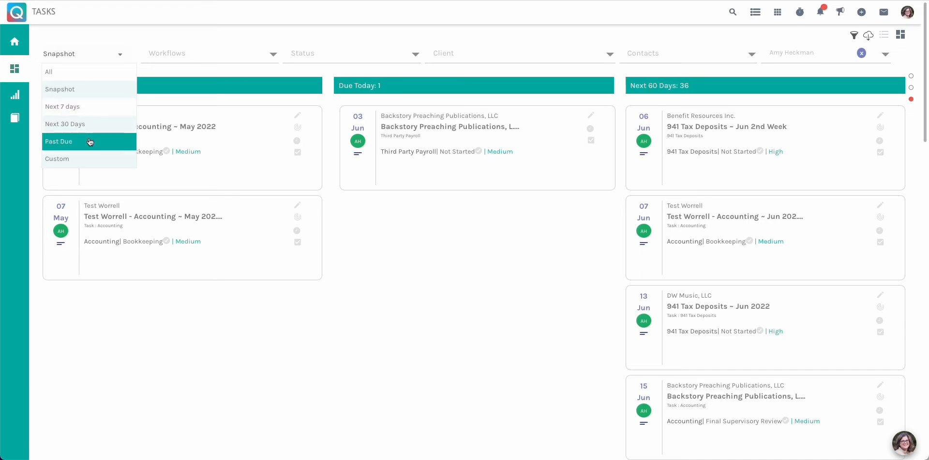
click(86, 161)
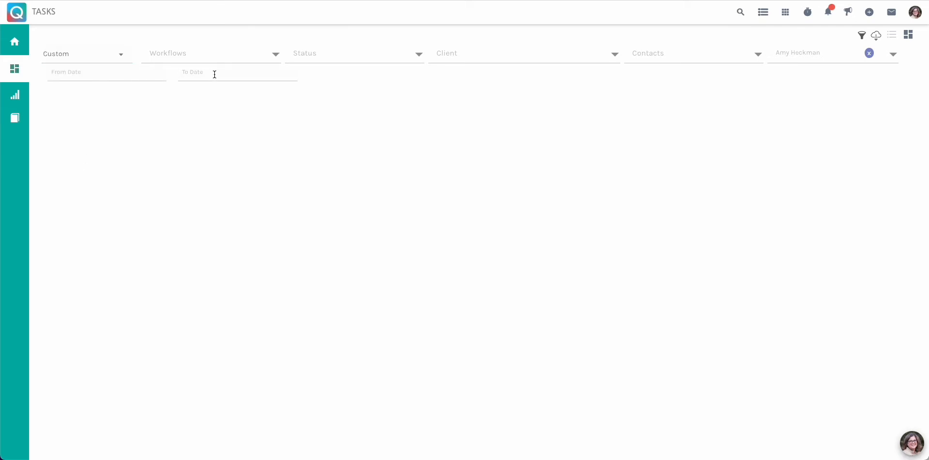
click(893, 38)
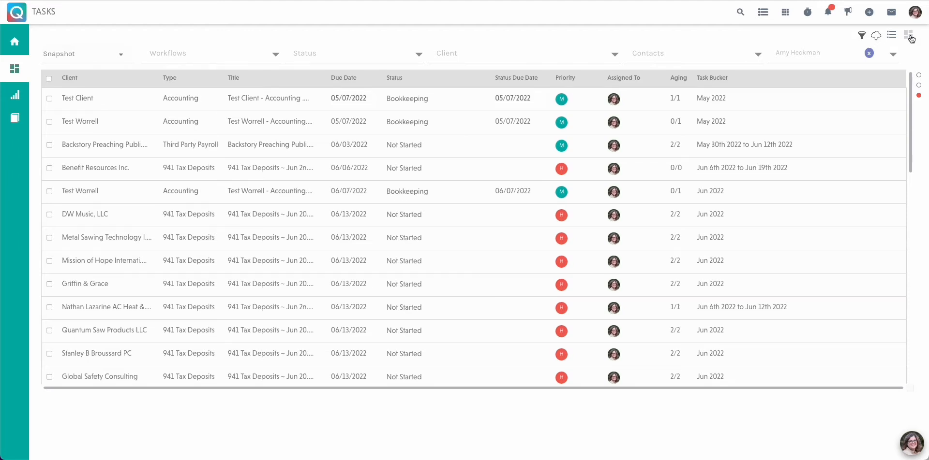
click(910, 37)
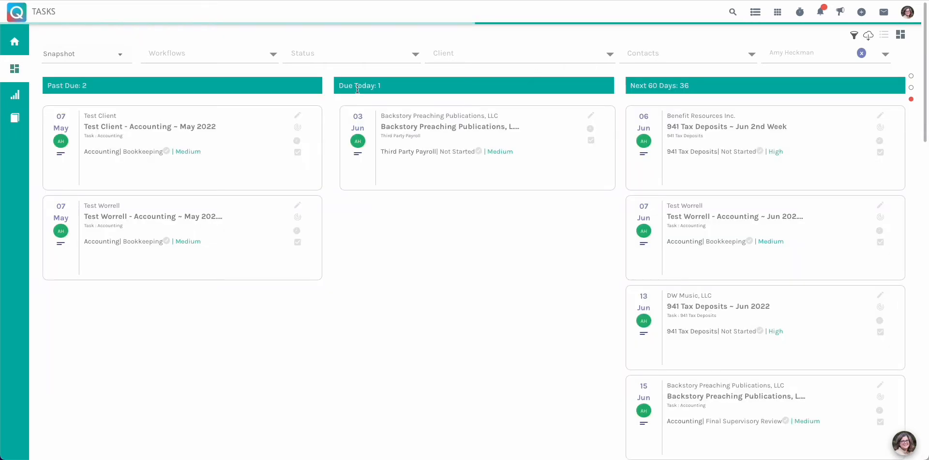
Open Test Client's May 2022 accounting task and start recording time on it under Bookkeeping
click(97, 120)
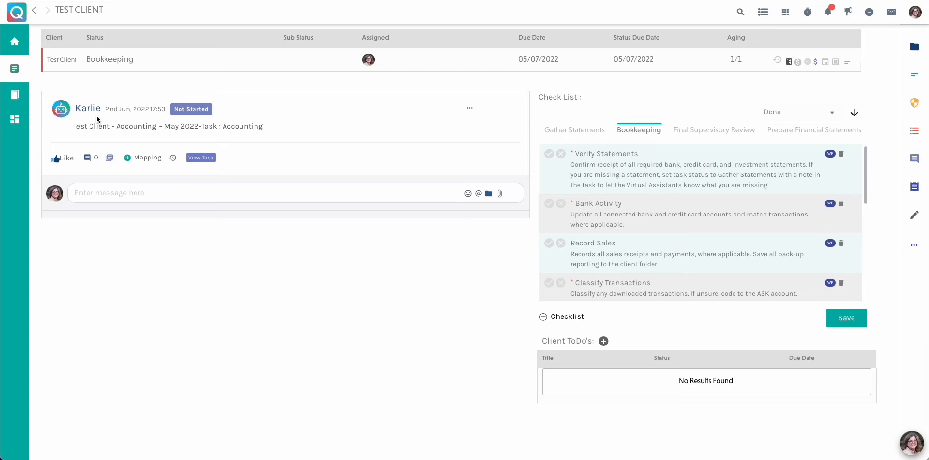
click(15, 122)
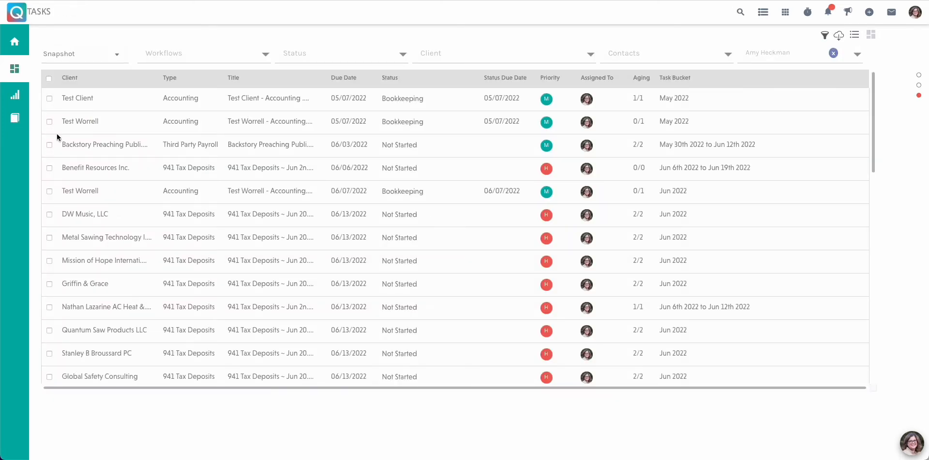
click(77, 100)
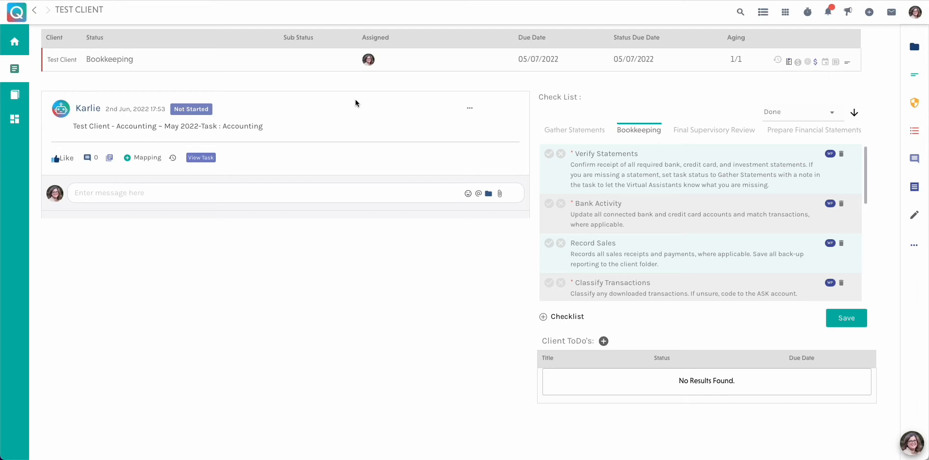
click(808, 63)
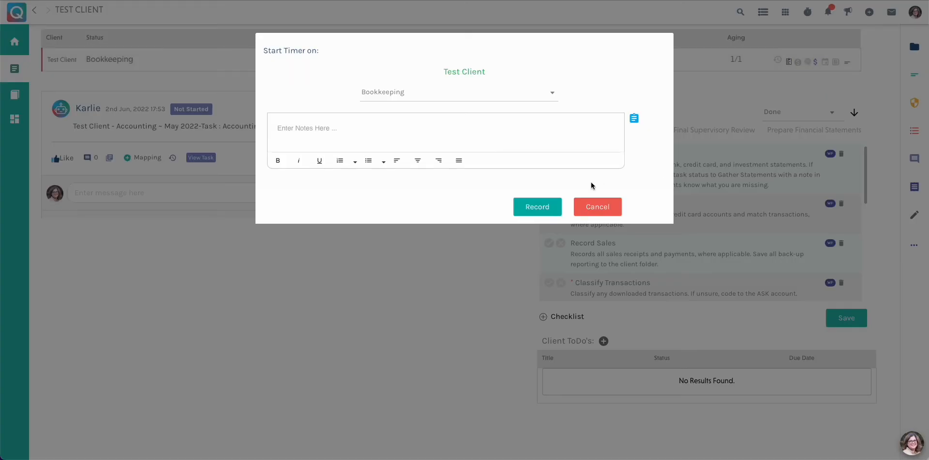
click(533, 209)
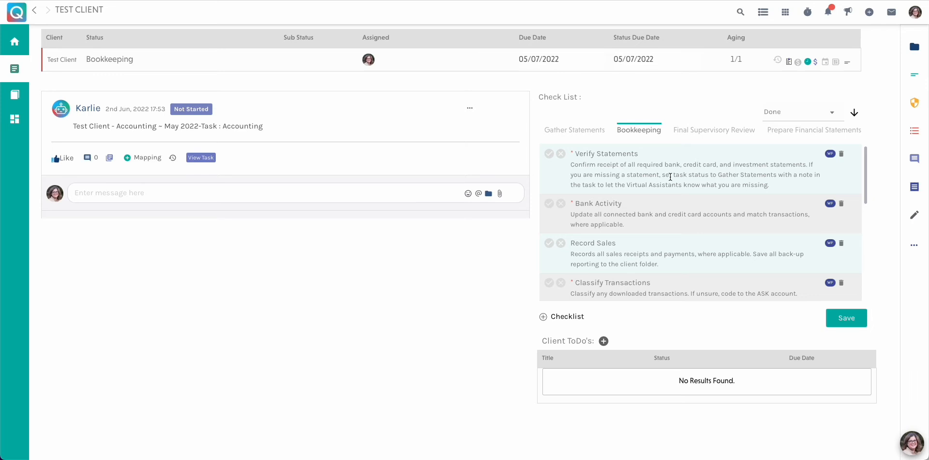
Draft the message "I am missing ABC Statement." on the Test Client task post
click(212, 191)
text(I am missing ABC Statement.)
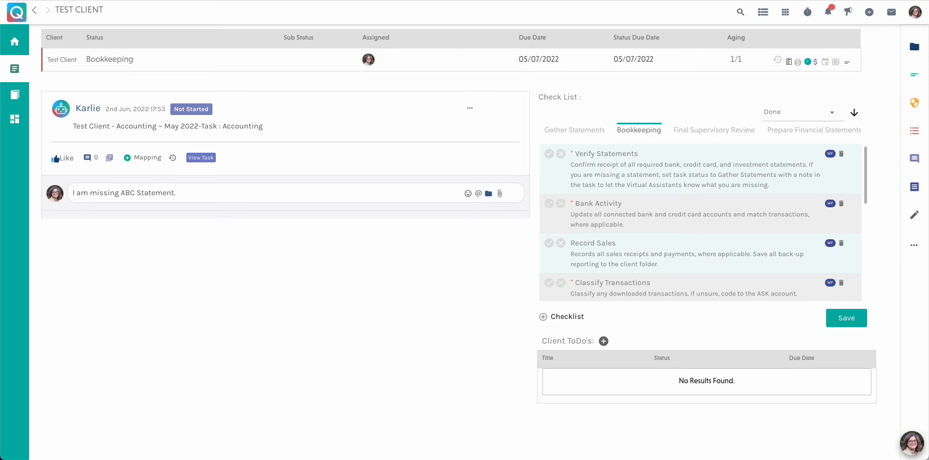
Stop the running timer and set the Test Client task's status to Gather Statements
click(808, 64)
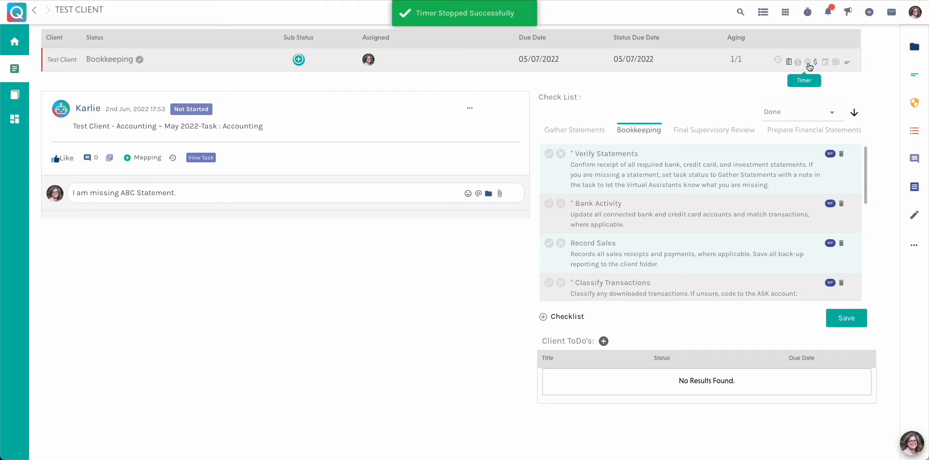
click(114, 61)
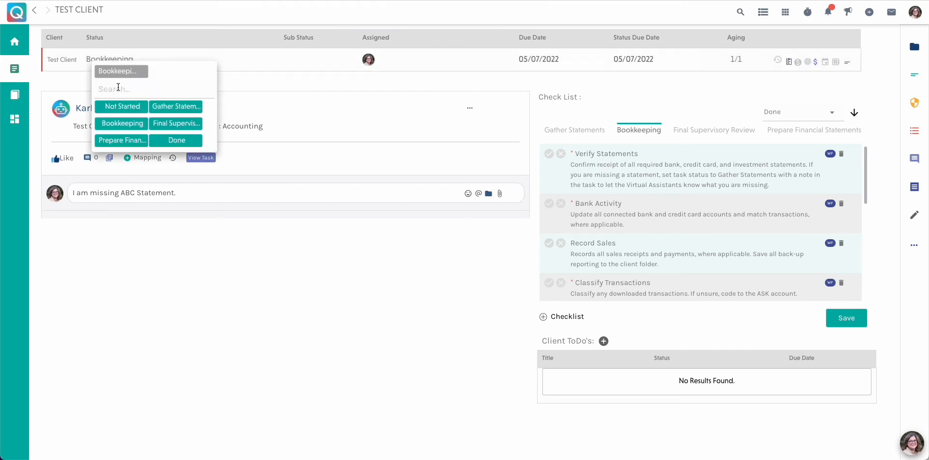
click(176, 107)
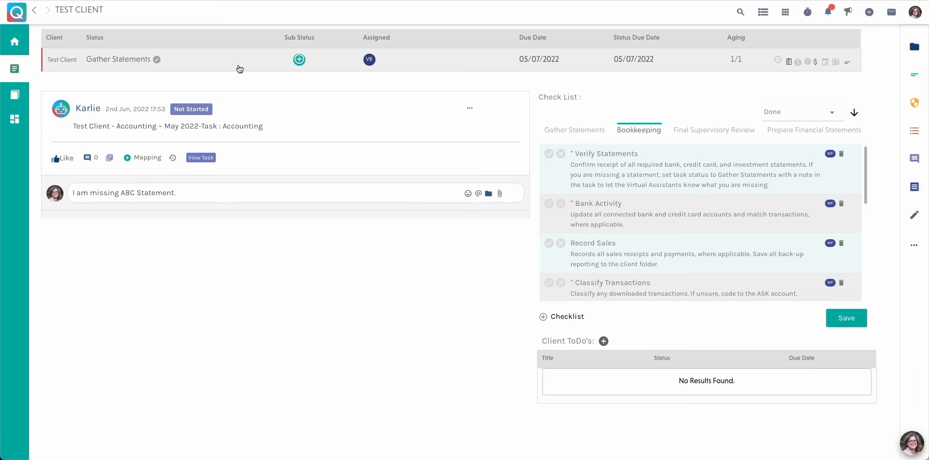
Set the Test Client task's status back to Bookkeeping and start recording time on it again
click(131, 63)
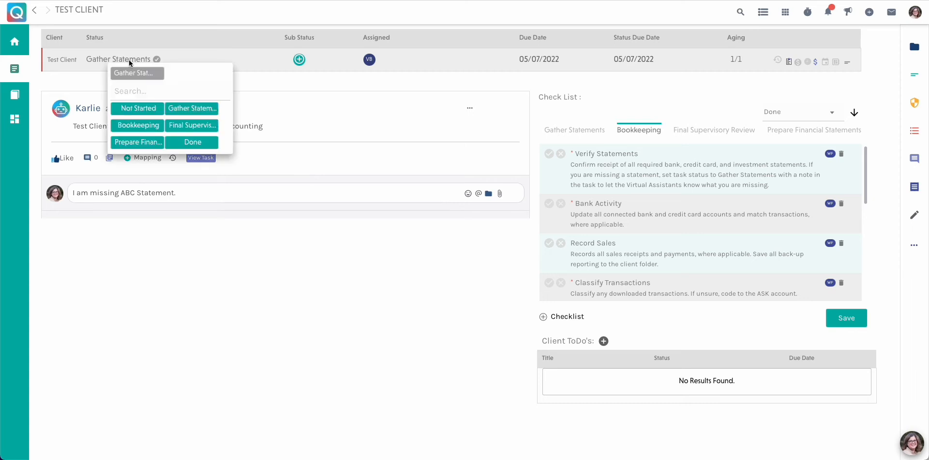
click(133, 128)
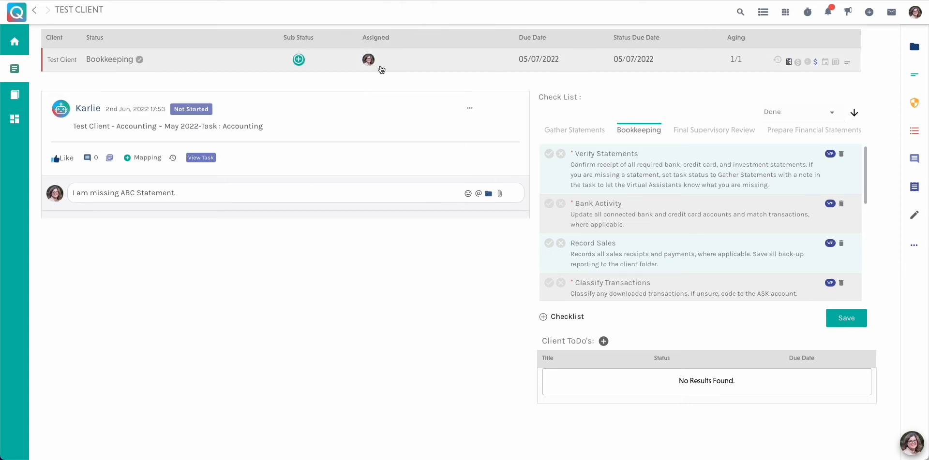
click(469, 108)
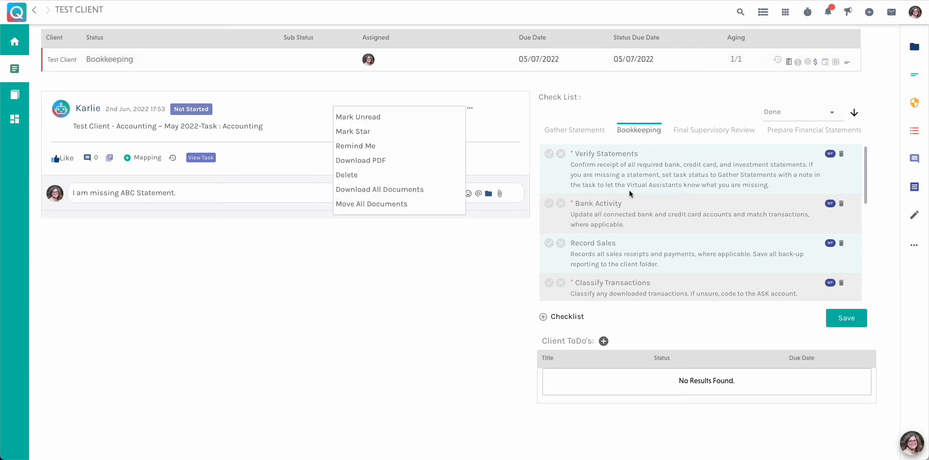
click(810, 67)
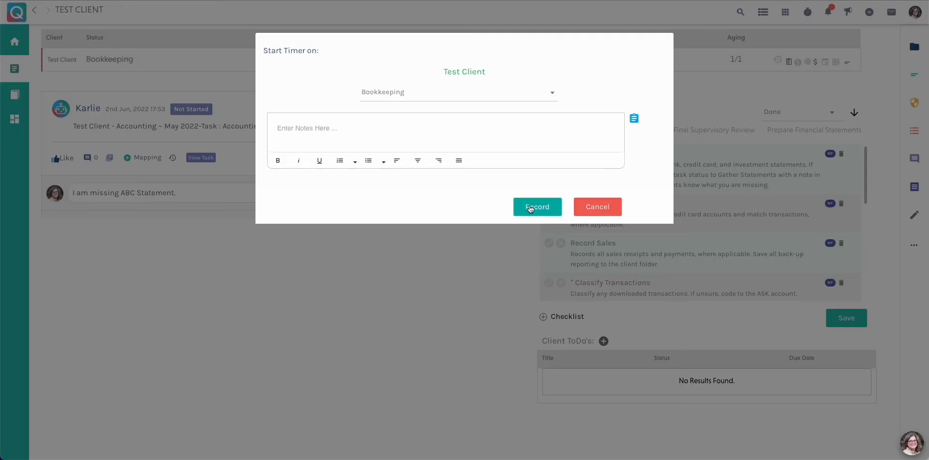
click(531, 209)
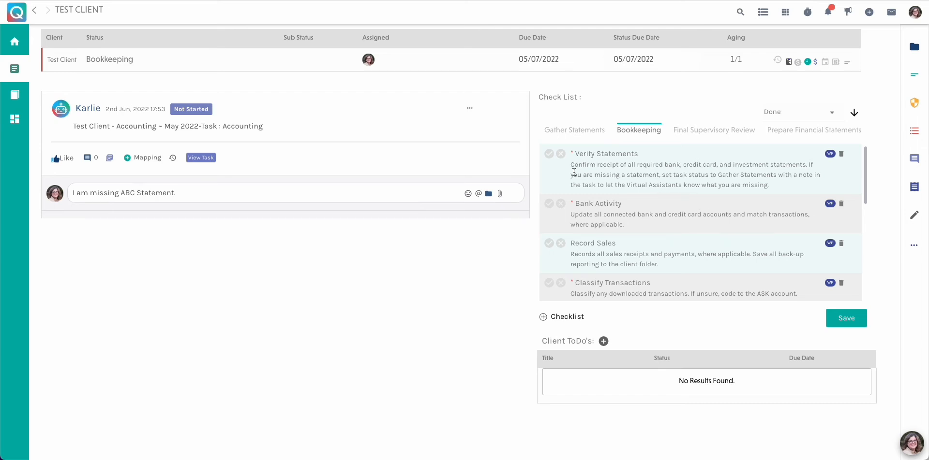
Check off Verify Statements, Bank Activity and Classify Transactions in the Bookkeeping checklist, save it, and review the remaining items
click(549, 154)
click(549, 204)
scroll(614, 204, down, 1)
click(547, 261)
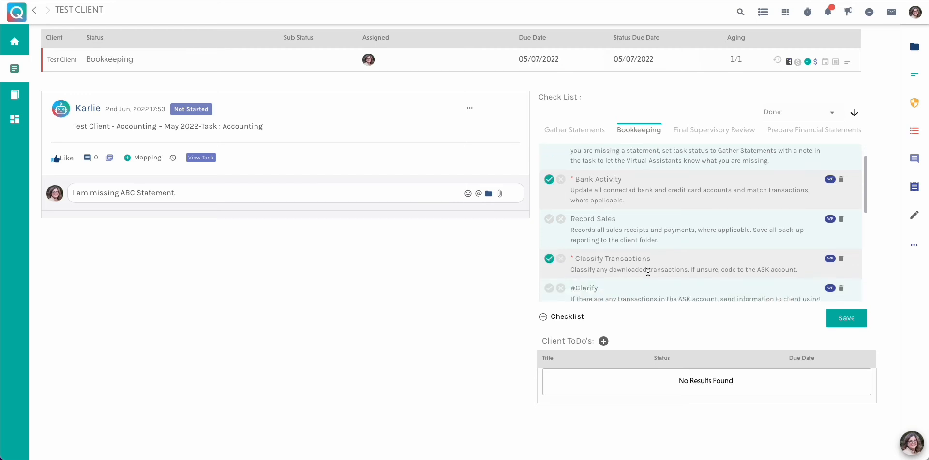
click(849, 320)
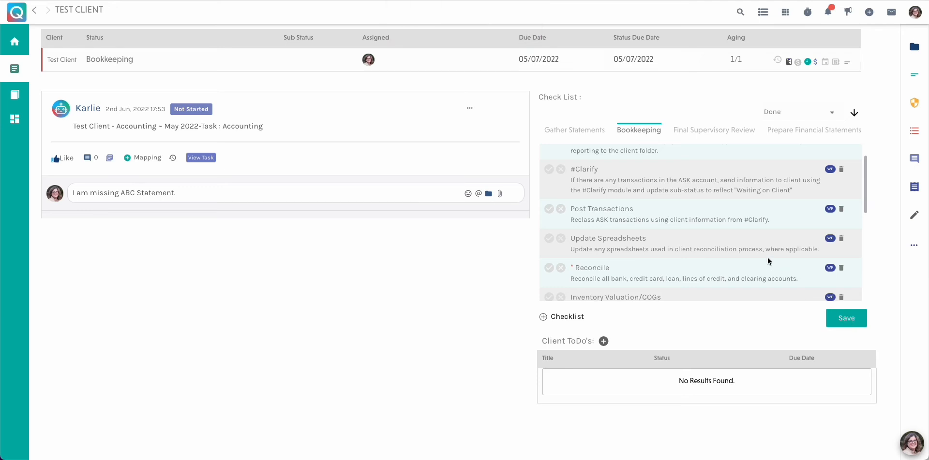
scroll(692, 224, down, 1)
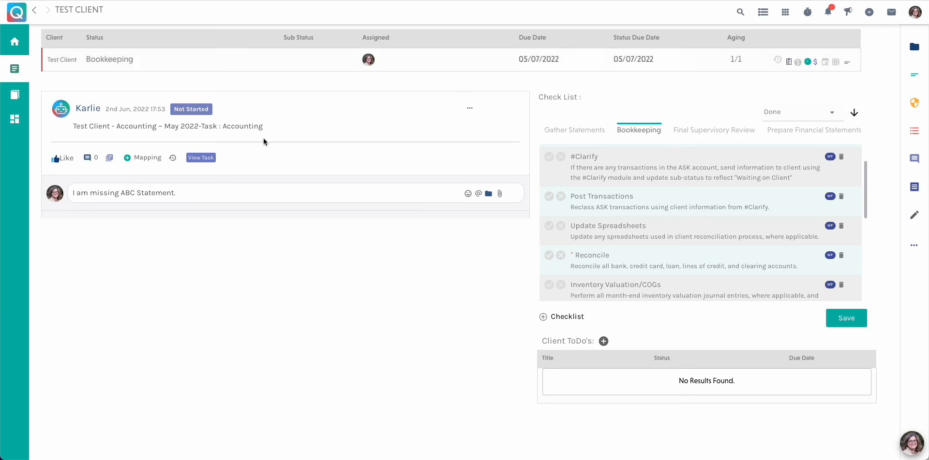
Open the second past-due May 2022 accounting task and move the time recording to it under Bookkeeping
click(14, 119)
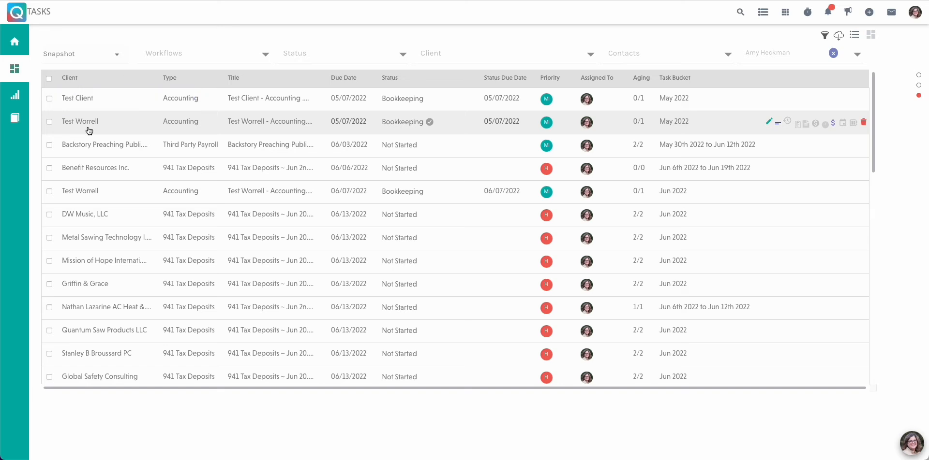
click(87, 125)
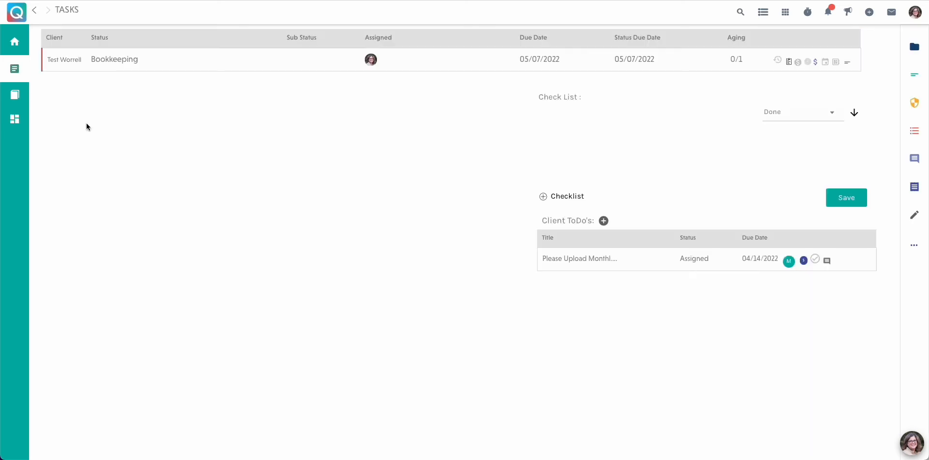
click(809, 63)
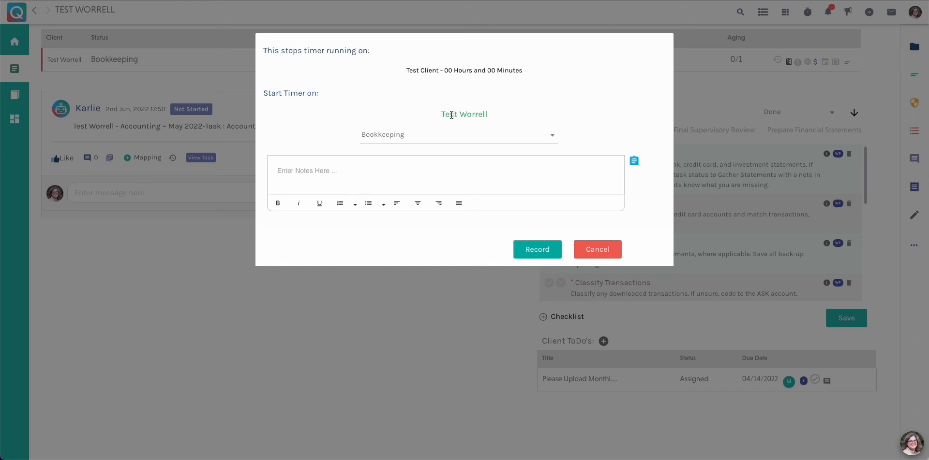
click(531, 250)
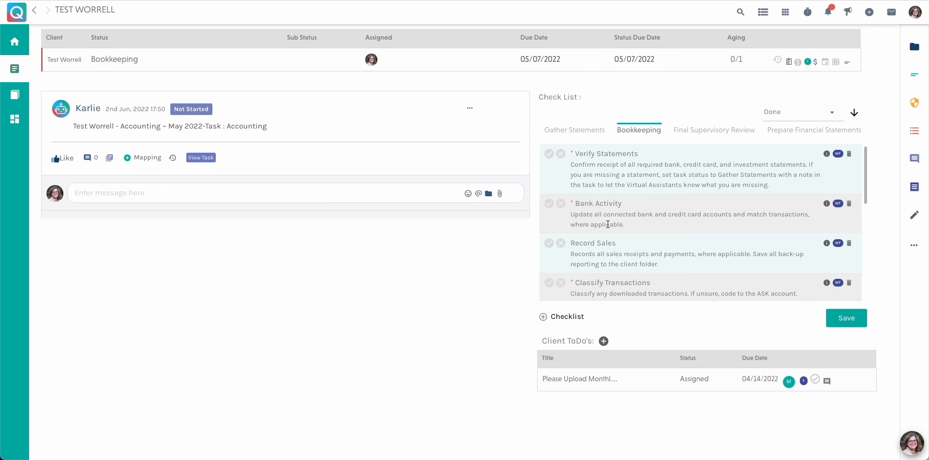
Set the task's sub status to Waiting on Client, and reset the task to the Bookkeeping status
click(302, 60)
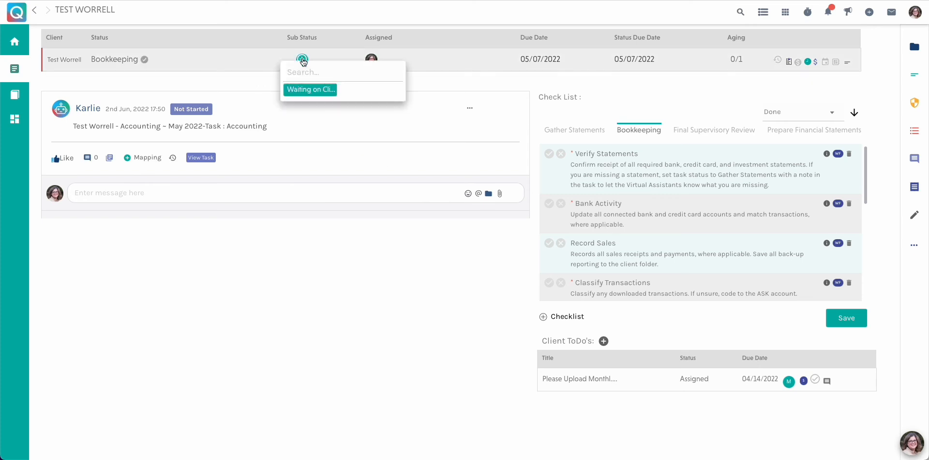
click(301, 90)
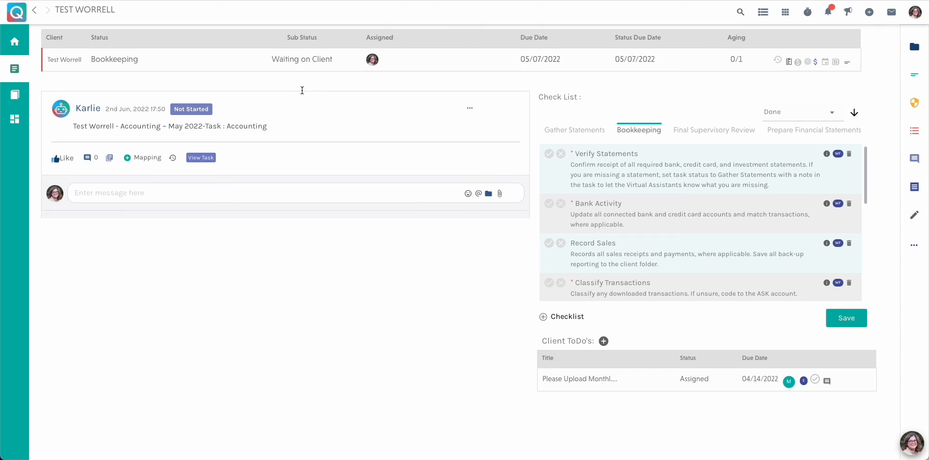
click(110, 60)
click(120, 124)
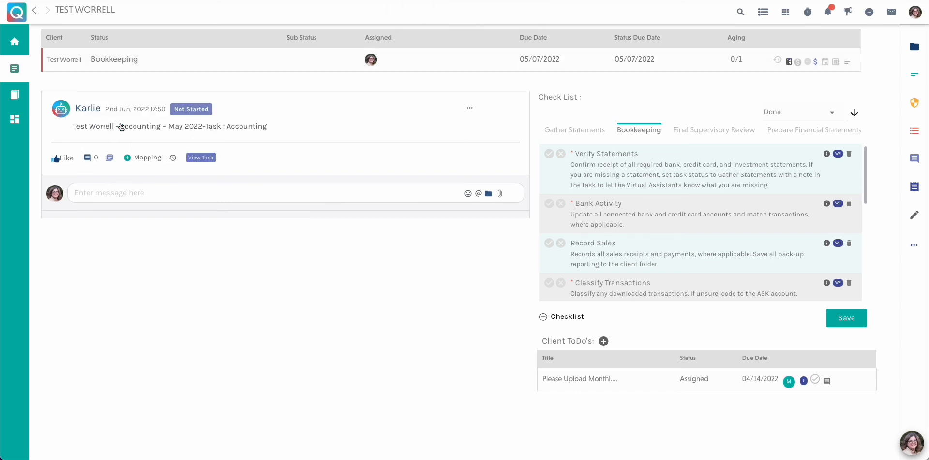
Check off Verify Statements, Bank Activity, Classify Transactions and Reconcile in the Bookkeeping checklist, and save it
click(549, 154)
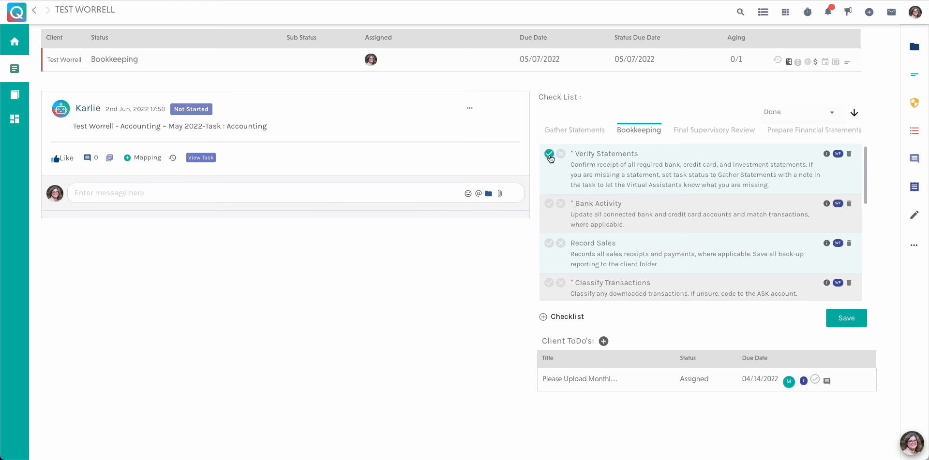
click(549, 204)
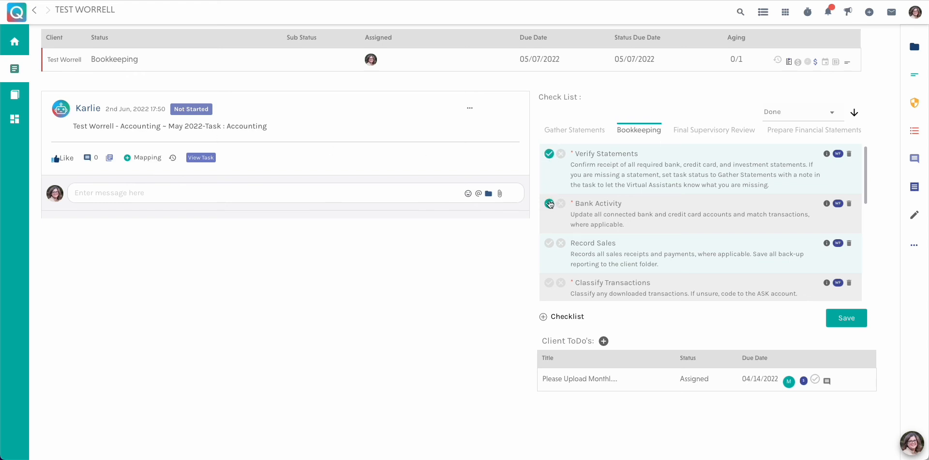
click(549, 283)
scroll(638, 259, down, 5)
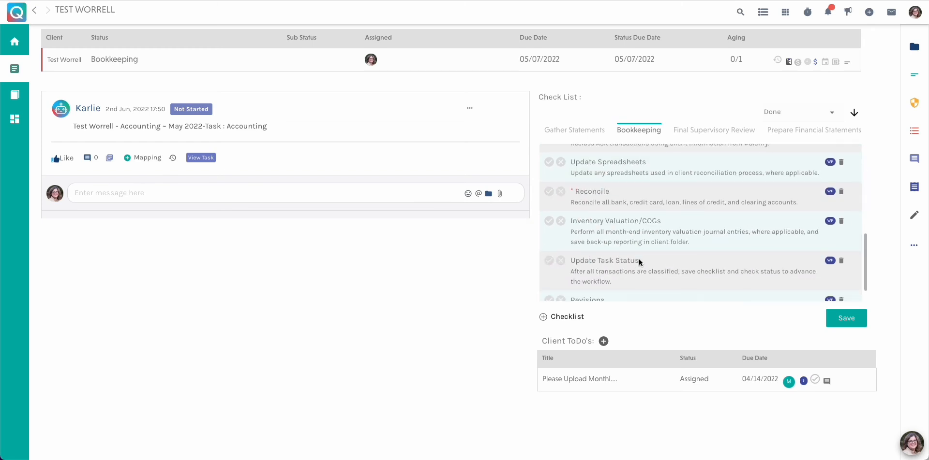
click(548, 191)
scroll(649, 231, down, 1)
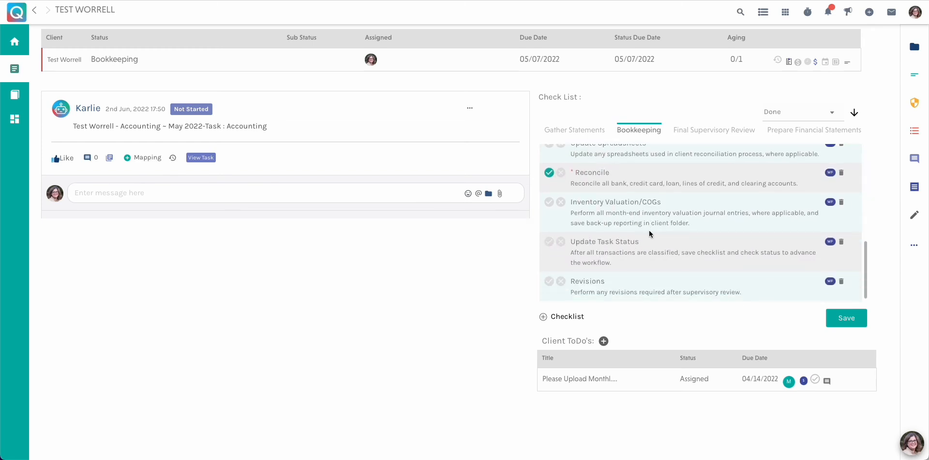
click(853, 319)
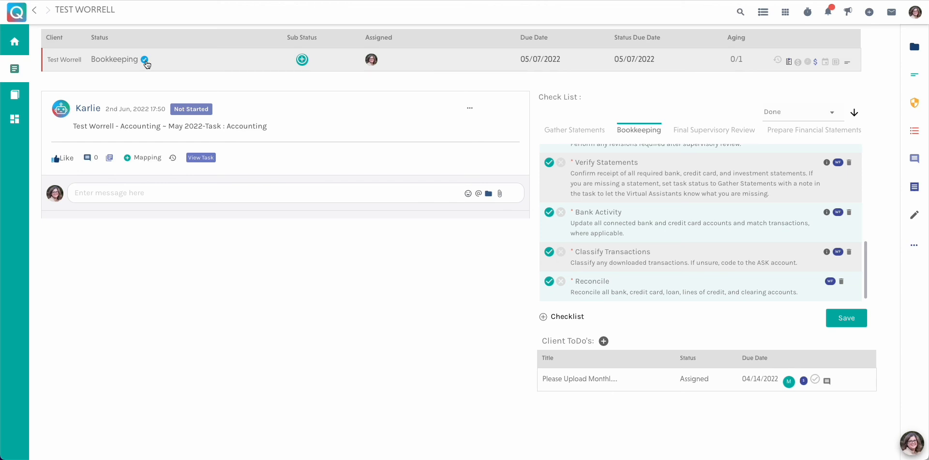
Advance the task from Bookkeeping to Final Supervisory Review, and stop the running timer from the home dashboard
click(146, 61)
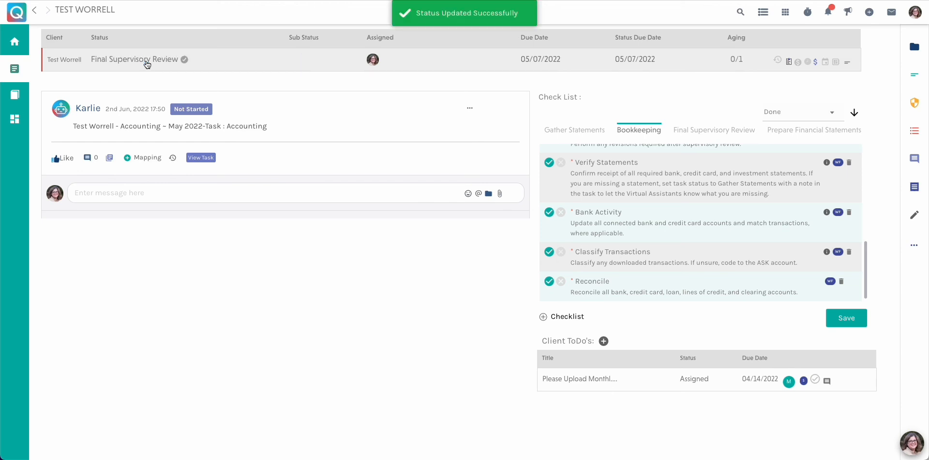
click(14, 122)
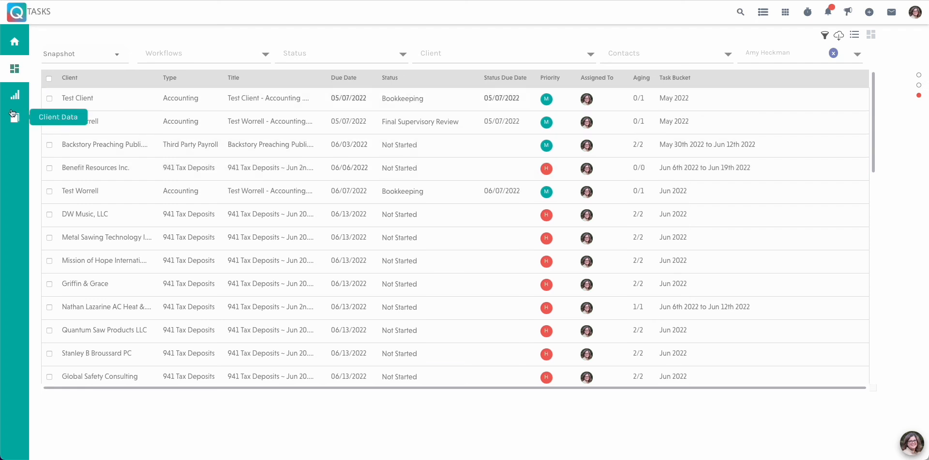
click(15, 42)
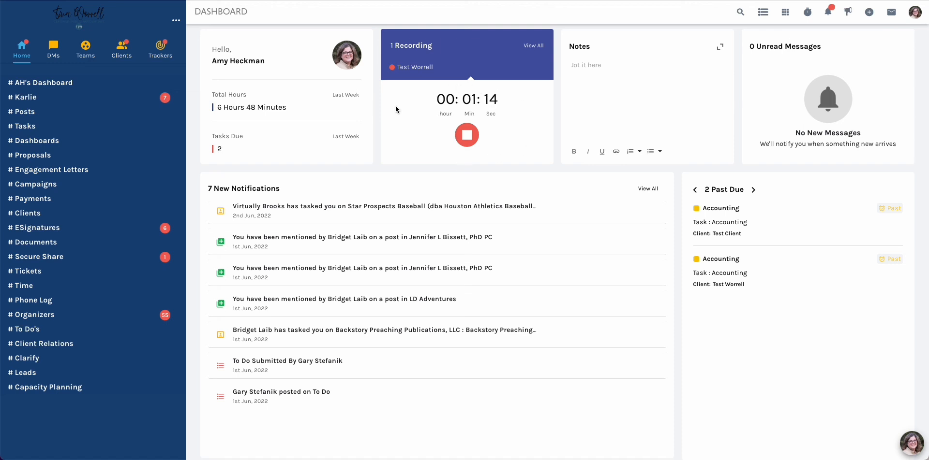
click(468, 139)
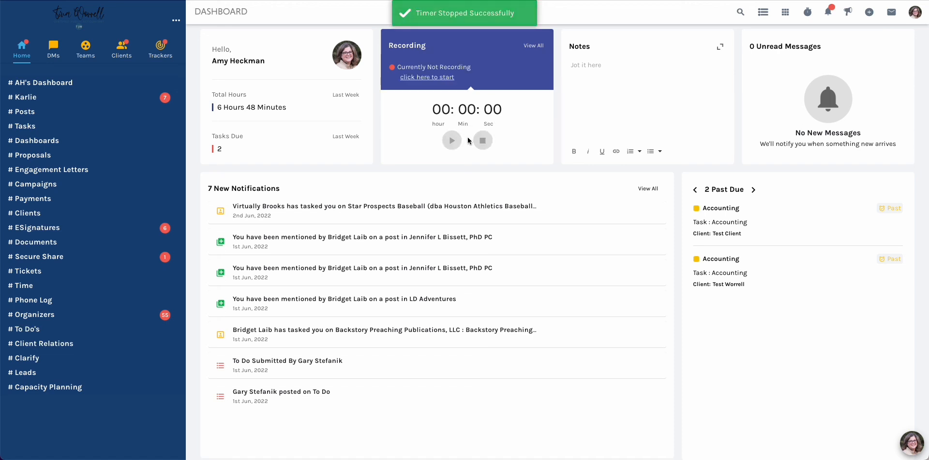